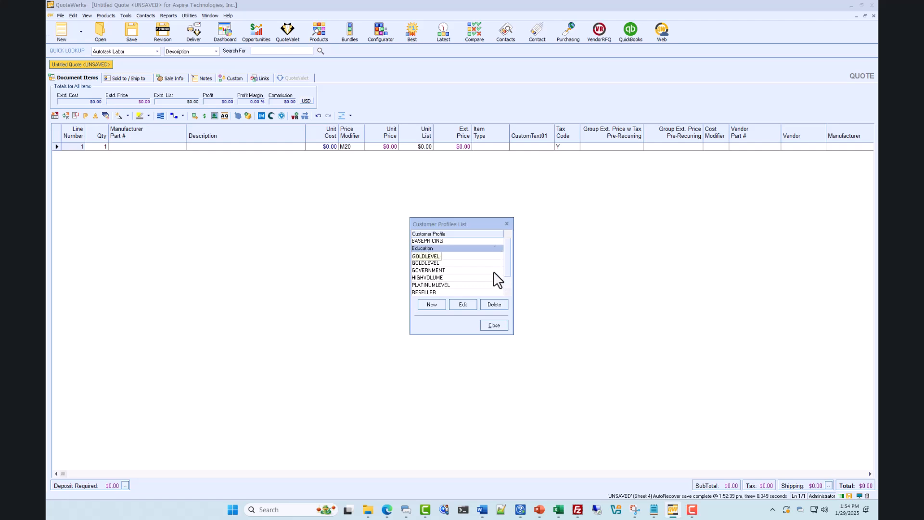
- Close the customer profiles list and assign the Education customer profile to Price Level I in the price level assignments
{"action": "left_click", "coordinate": [494, 325]}
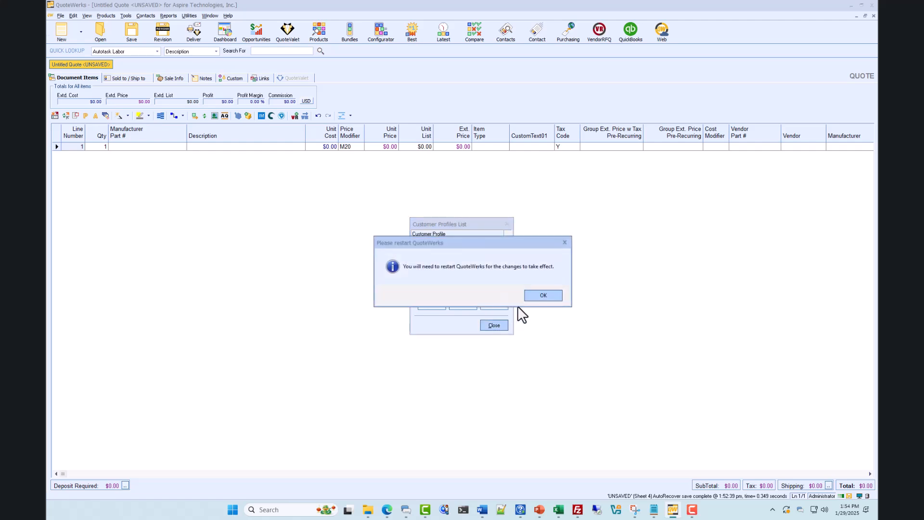
{"action": "left_click", "coordinate": [538, 295]}
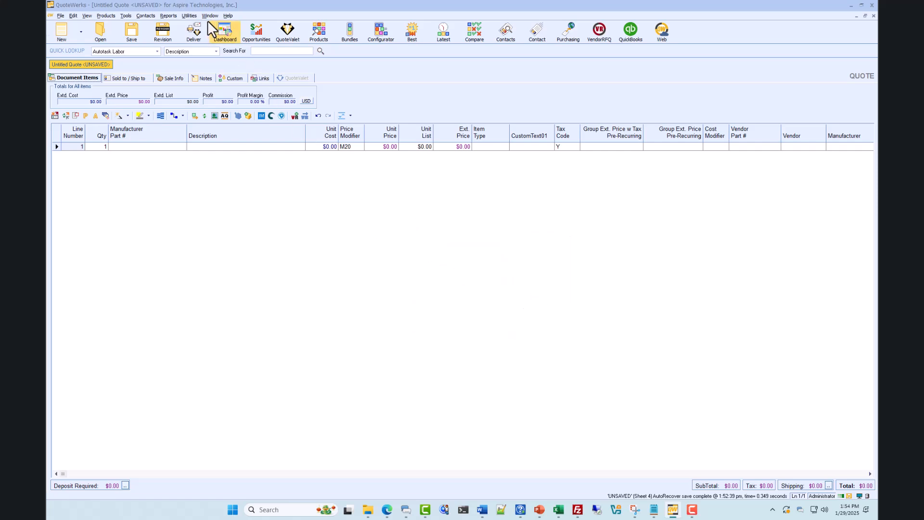
{"action": "left_click", "coordinate": [190, 15]}
{"action": "key", "text": "Escape"}
{"action": "left_click", "coordinate": [189, 16]}
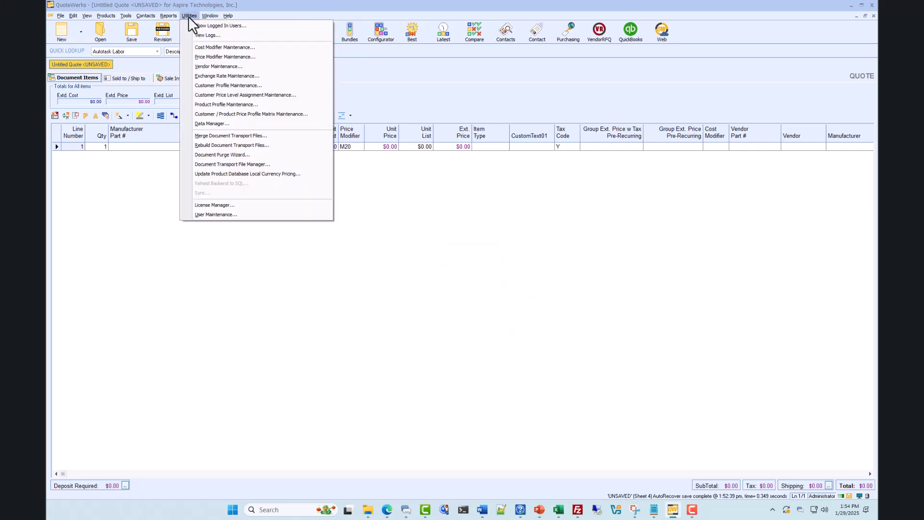
{"action": "left_click", "coordinate": [203, 95]}
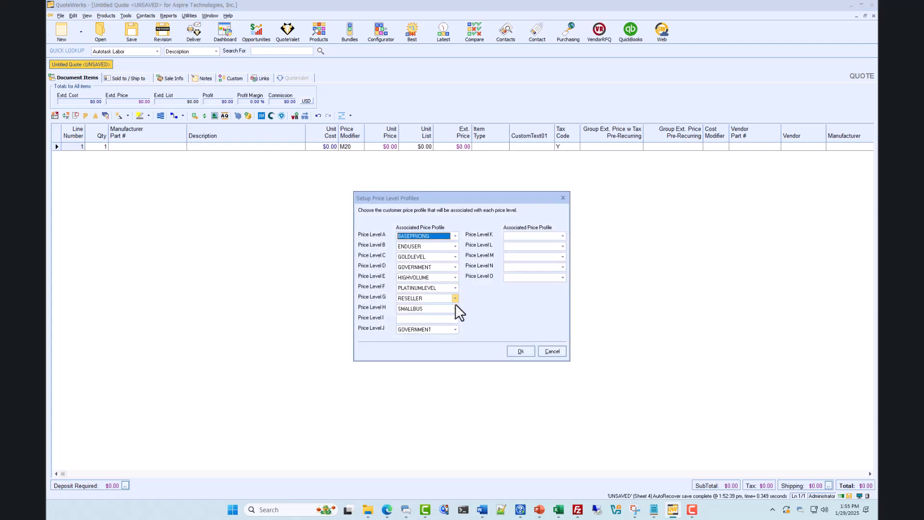
{"action": "left_click", "coordinate": [456, 317]}
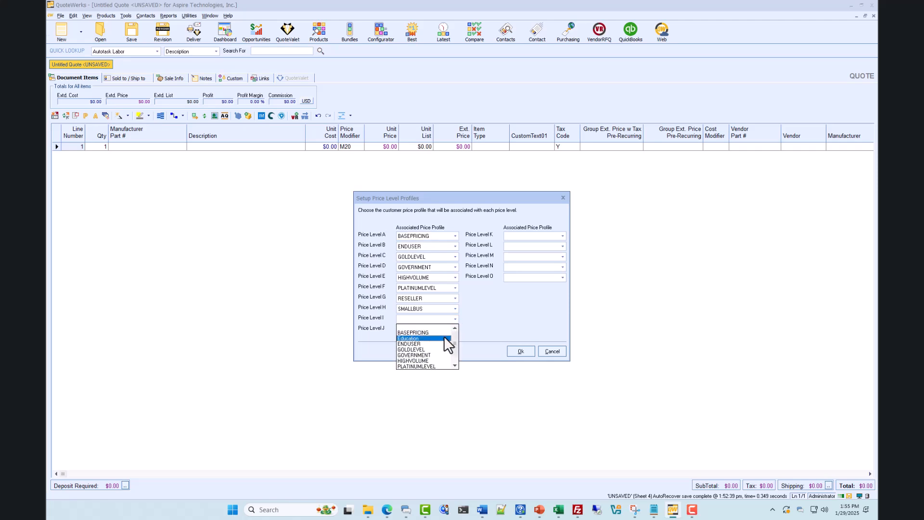
{"action": "left_click", "coordinate": [443, 339]}
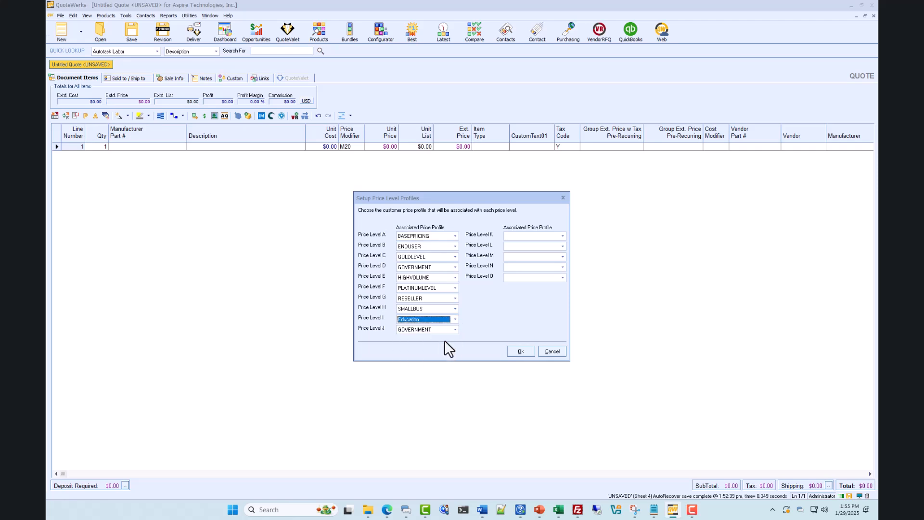
{"action": "left_click", "coordinate": [523, 351]}
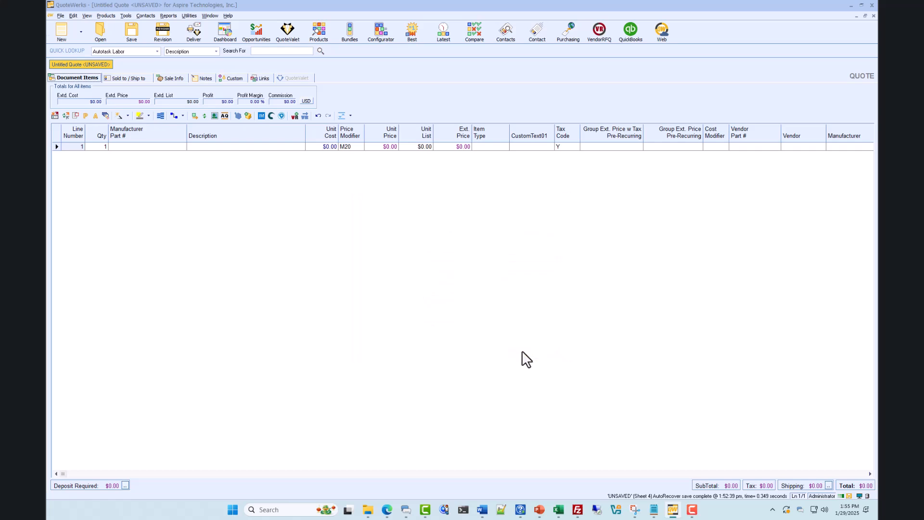
- Review the list of product profiles and close it
{"action": "left_click", "coordinate": [194, 17]}
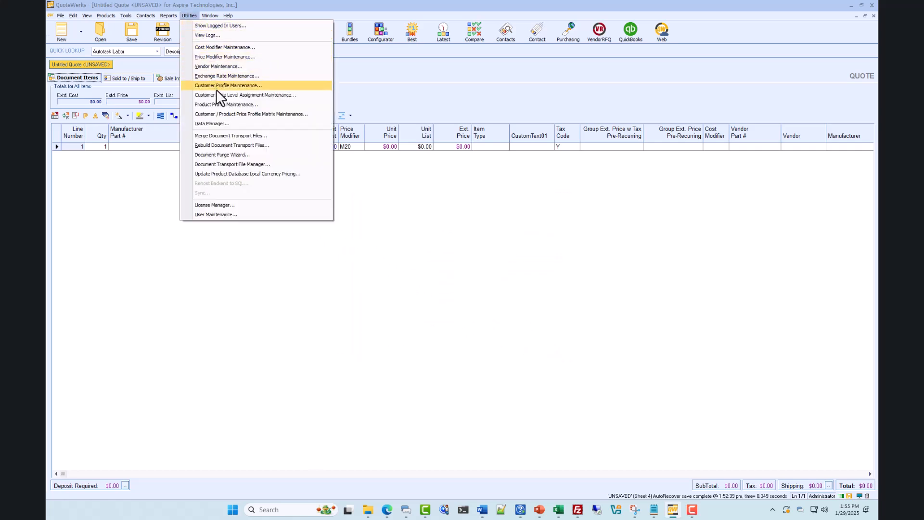
{"action": "left_click", "coordinate": [218, 103]}
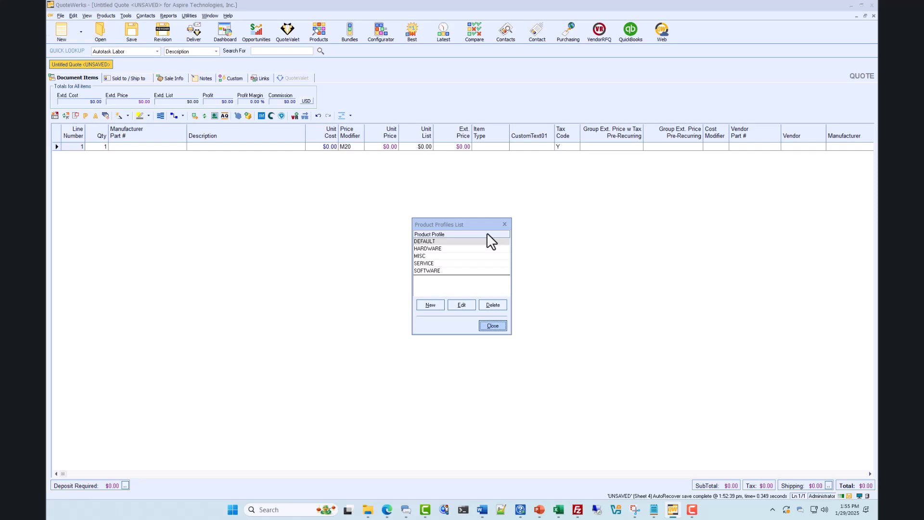
{"action": "left_click", "coordinate": [491, 326]}
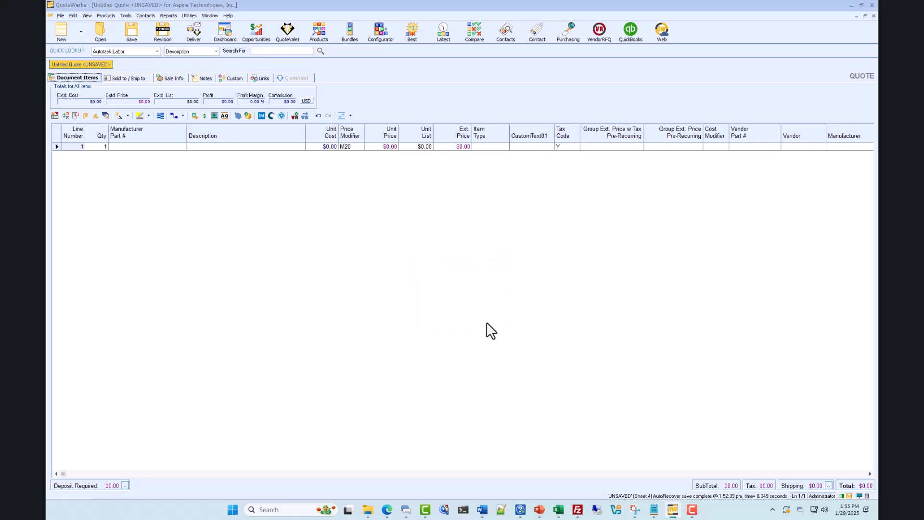
- Open the Customer / Product Price Profile Matrix and examine Education's price modifier for the DEFAULT product profile
{"action": "left_click", "coordinate": [190, 15]}
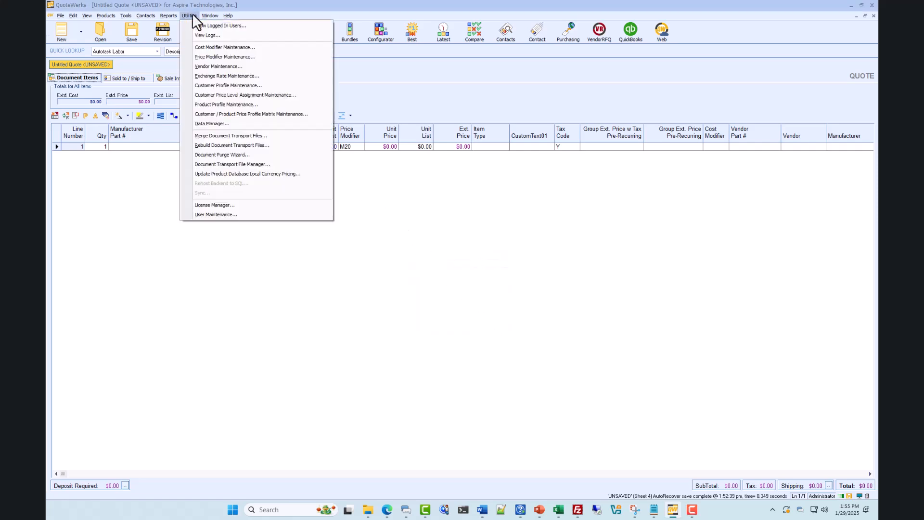
{"action": "left_click", "coordinate": [212, 115]}
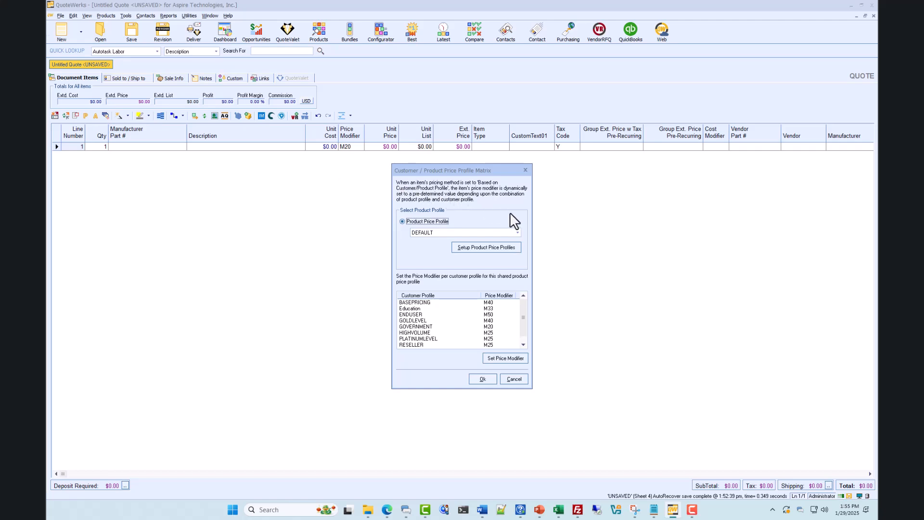
{"action": "left_click", "coordinate": [516, 232]}
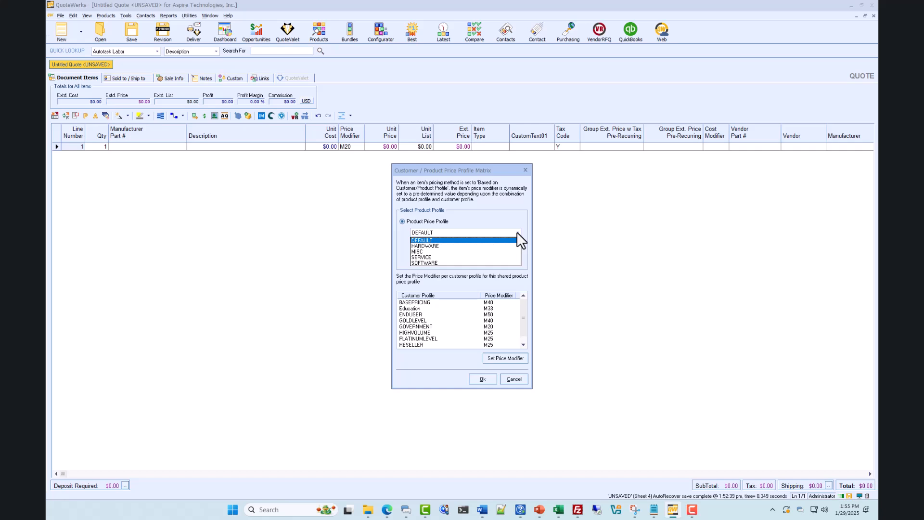
{"action": "left_click", "coordinate": [516, 232]}
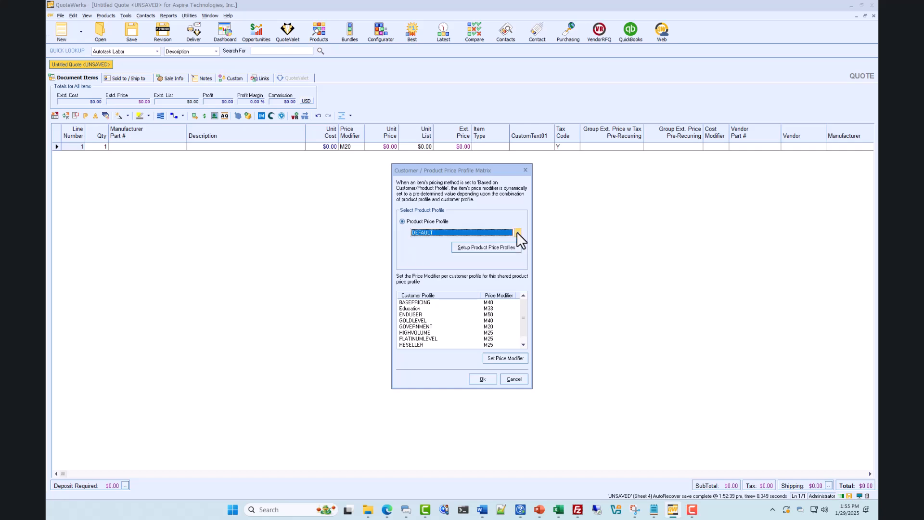
{"action": "left_click", "coordinate": [496, 308]}
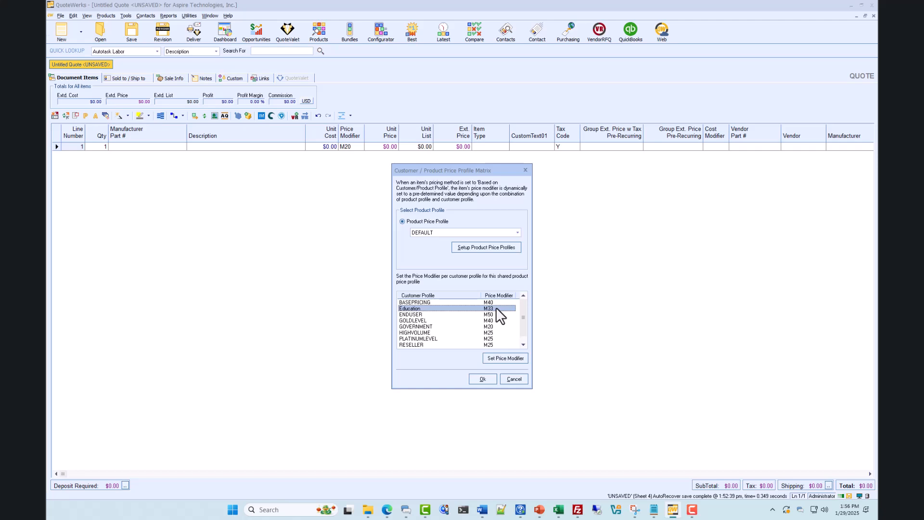
- Check Education's price modifiers in the matrix for the HARDWARE and SERVICE product profiles
{"action": "left_click", "coordinate": [518, 233]}
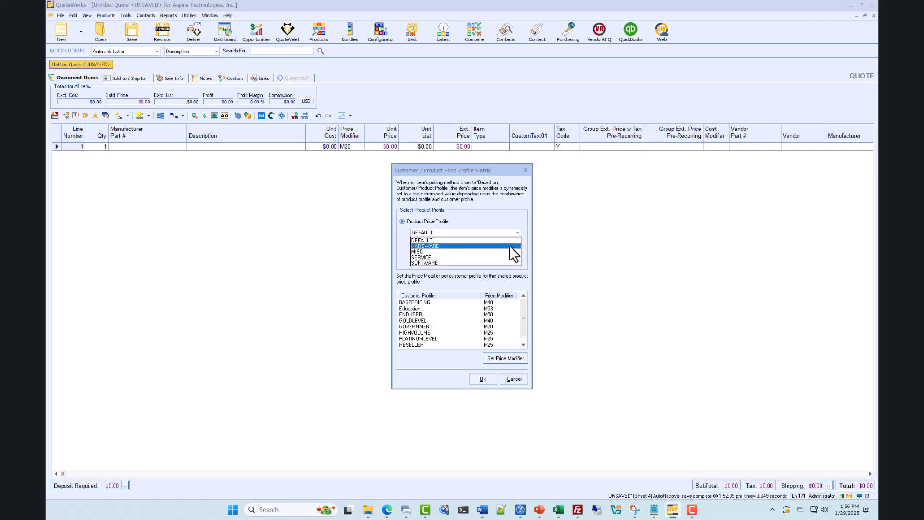
{"action": "left_click", "coordinate": [510, 245]}
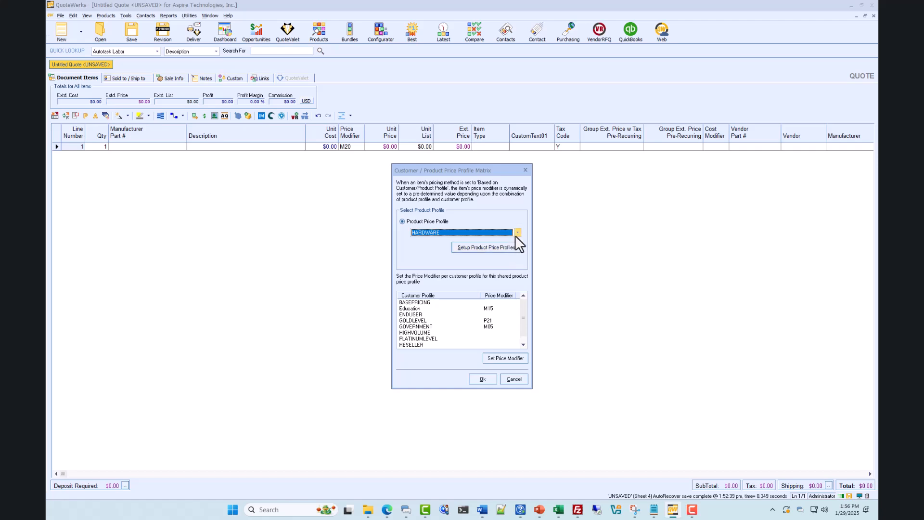
{"action": "left_click", "coordinate": [516, 234]}
{"action": "left_click", "coordinate": [504, 257]}
{"action": "left_click", "coordinate": [488, 308]}
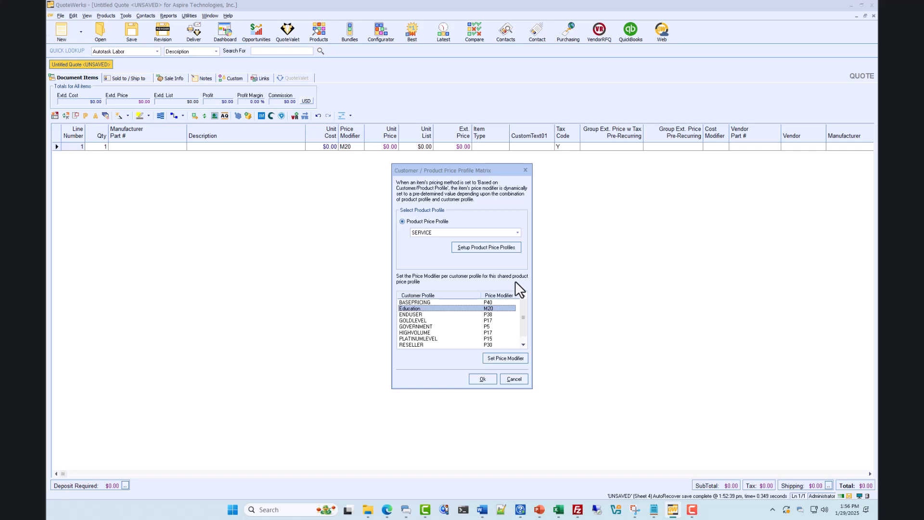
- Return the matrix to the DEFAULT product profile, recheck the Education row and accept the matrix
{"action": "left_click", "coordinate": [518, 233]}
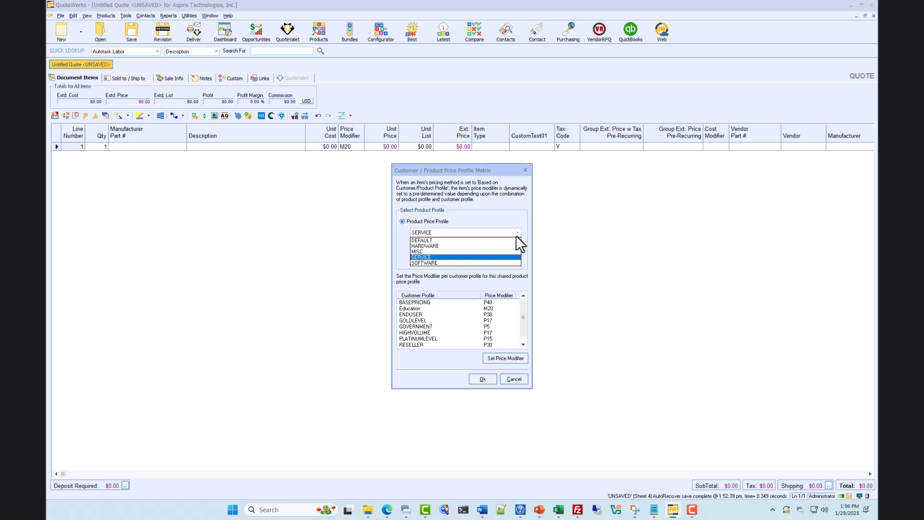
{"action": "left_click", "coordinate": [516, 236]}
{"action": "left_click", "coordinate": [514, 236]}
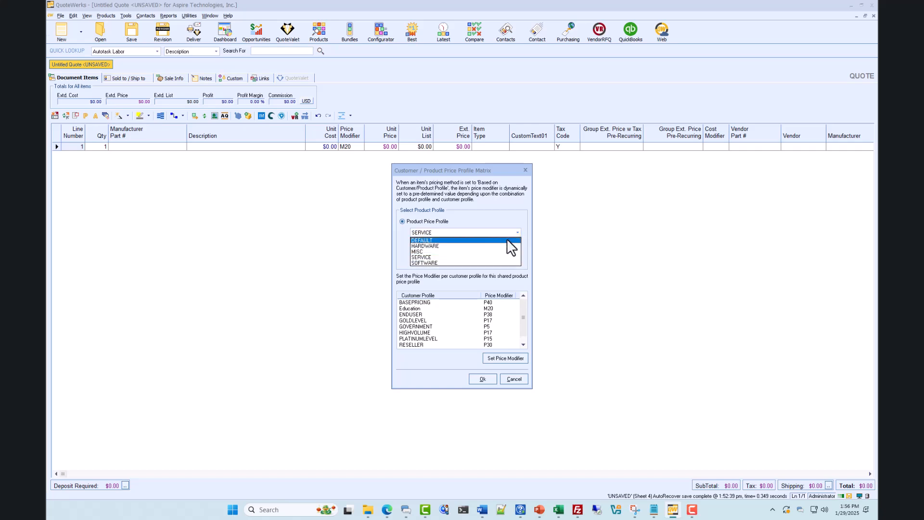
{"action": "left_click", "coordinate": [510, 240]}
{"action": "left_click", "coordinate": [487, 307]}
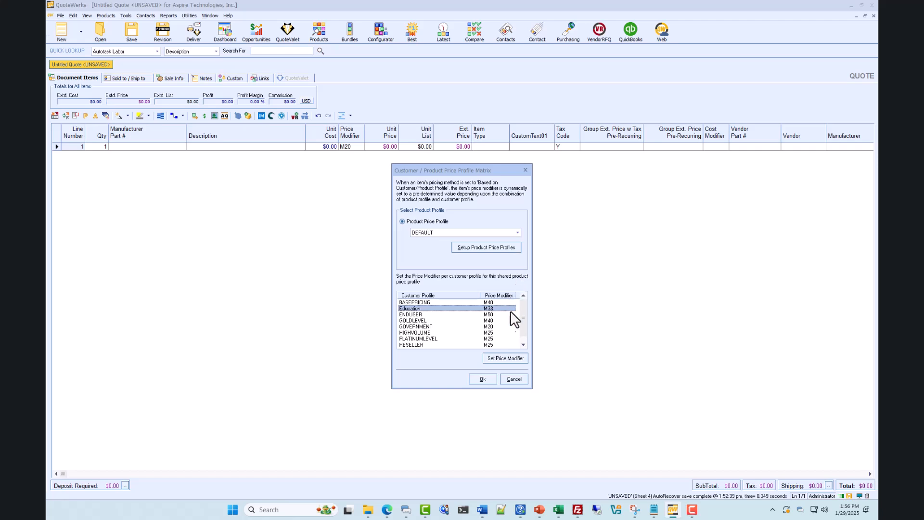
{"action": "left_click", "coordinate": [484, 379]}
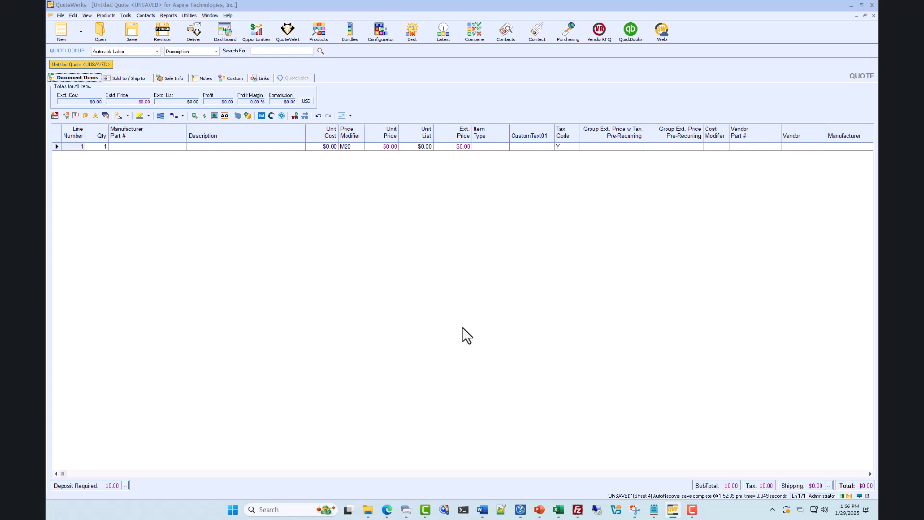
- Open product 13A21 from Our Products for editing and set its item pricing method to Customer Based Price Levels
{"action": "left_click", "coordinate": [319, 31]}
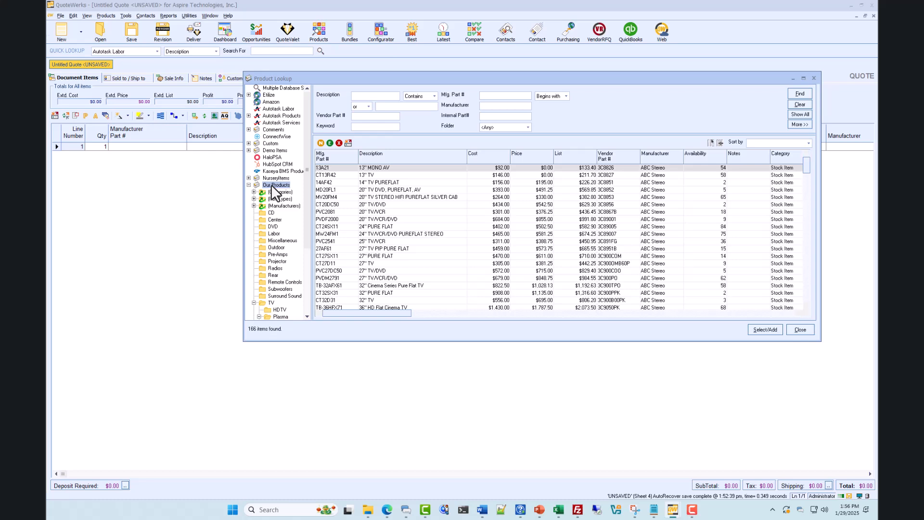
{"action": "left_click", "coordinate": [339, 168]}
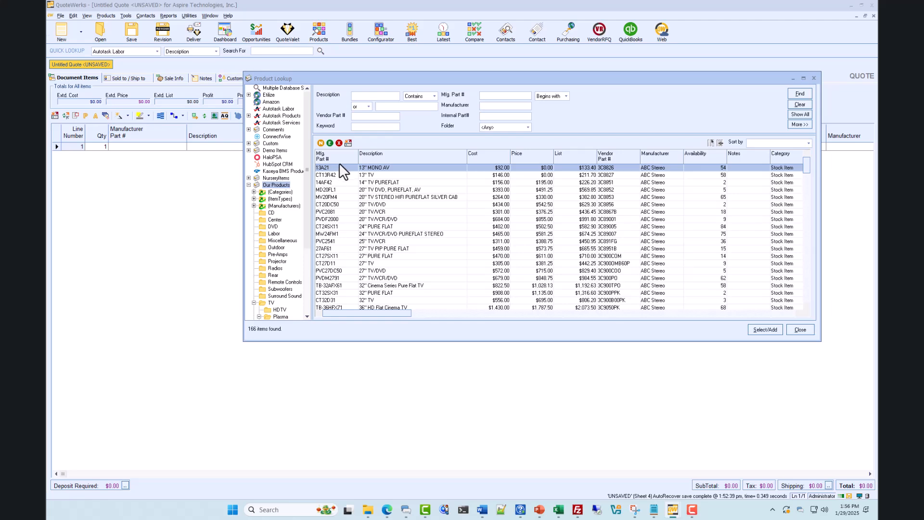
{"action": "left_click", "coordinate": [330, 142]}
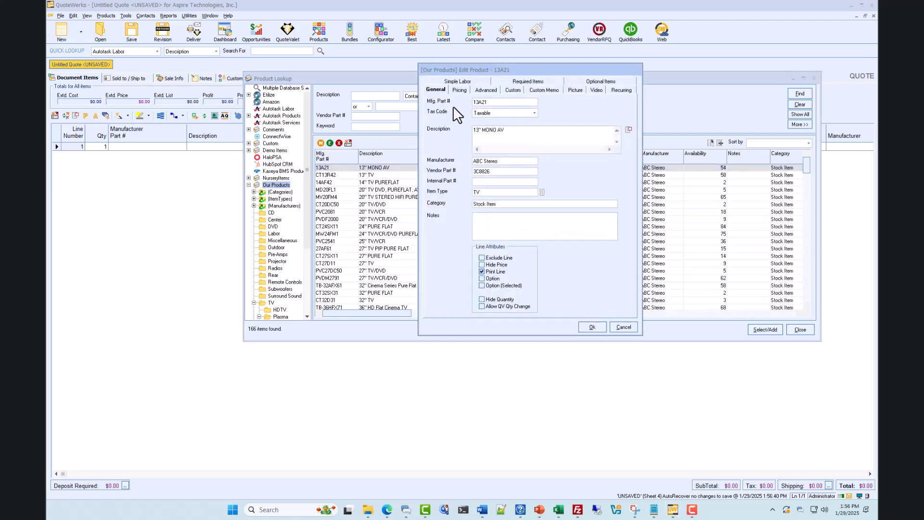
{"action": "left_click", "coordinate": [460, 90]}
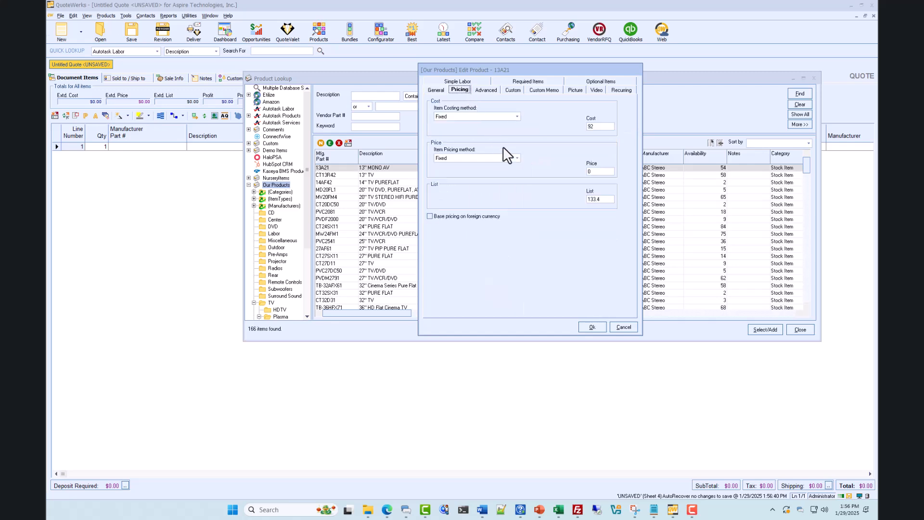
{"action": "left_click", "coordinate": [516, 158]}
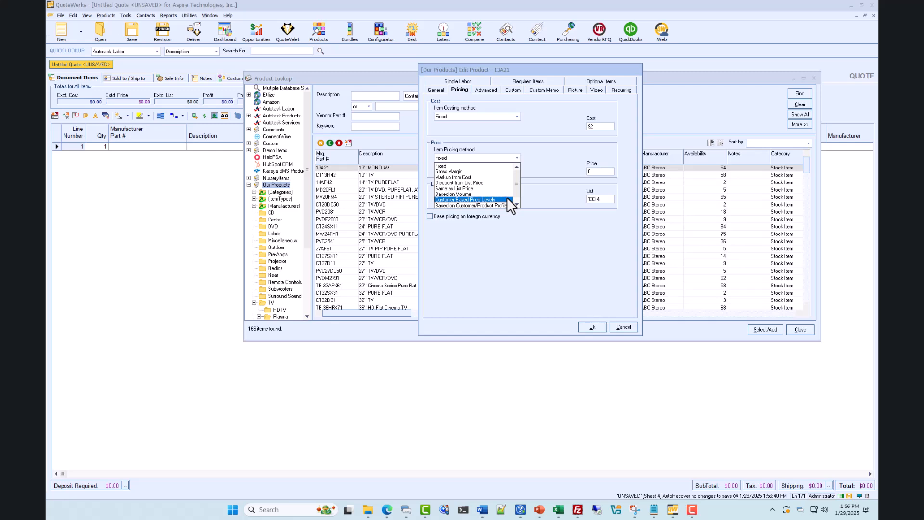
{"action": "left_click", "coordinate": [507, 198]}
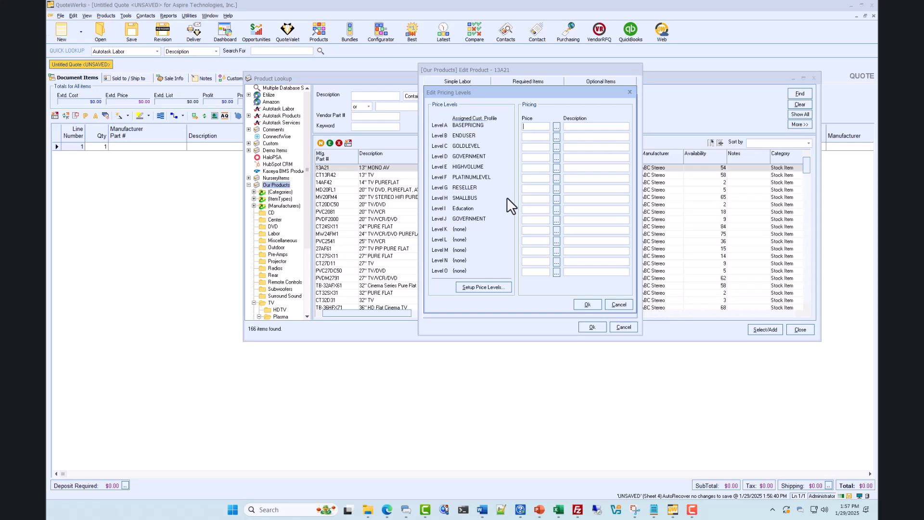
- Set the Education price level of product 13A21 to 31 margin points and save the product
{"action": "left_click", "coordinate": [555, 209]}
{"action": "left_click", "coordinate": [498, 179]}
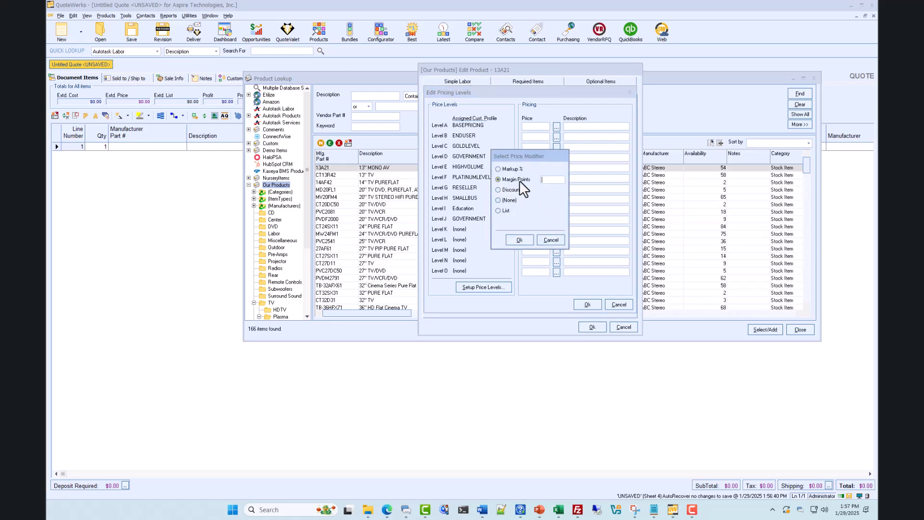
{"action": "type", "text": "31"}
{"action": "left_click", "coordinate": [513, 241]}
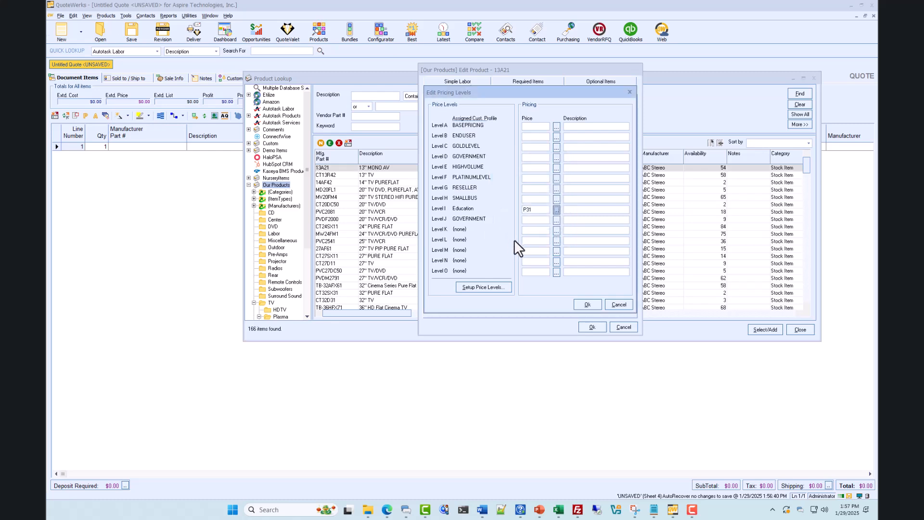
{"action": "left_click", "coordinate": [583, 303]}
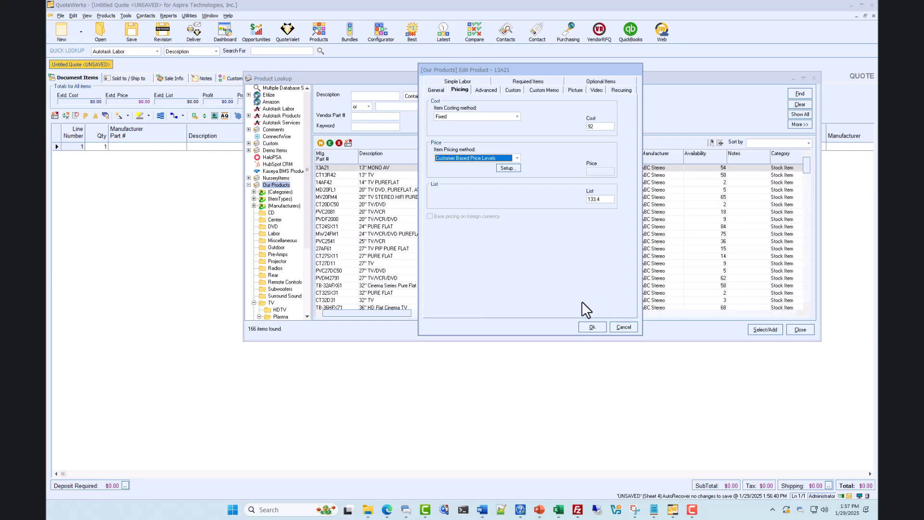
{"action": "left_click", "coordinate": [590, 326]}
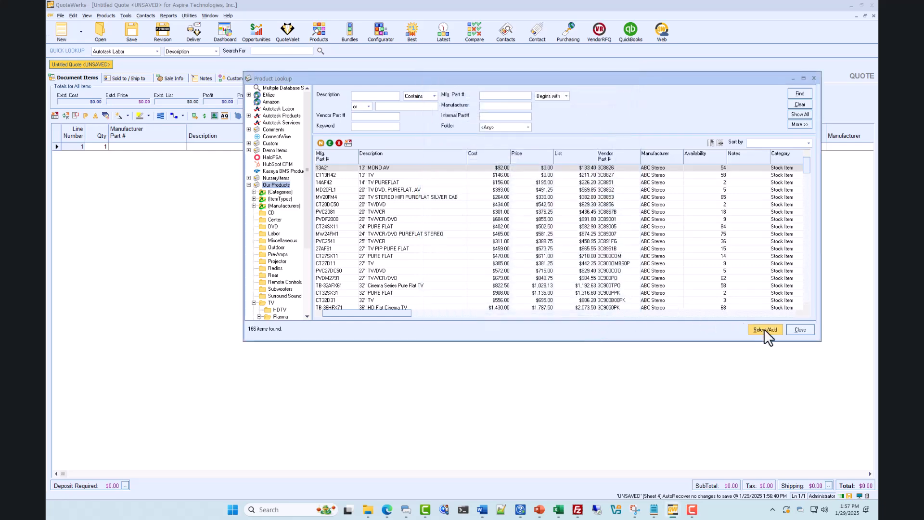
- Add one 13A21 to the quote with its price-level-based pricing and close the product lookup
{"action": "left_click", "coordinate": [764, 330]}
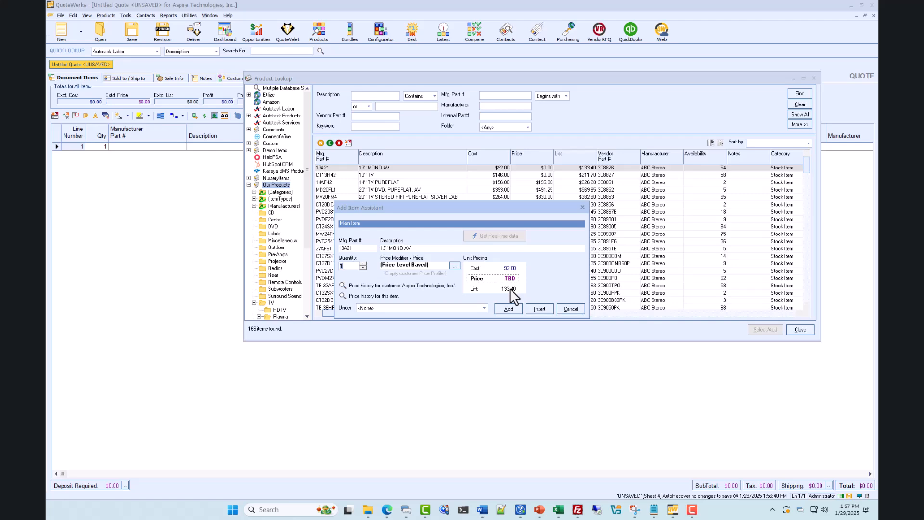
{"action": "left_click", "coordinate": [503, 305]}
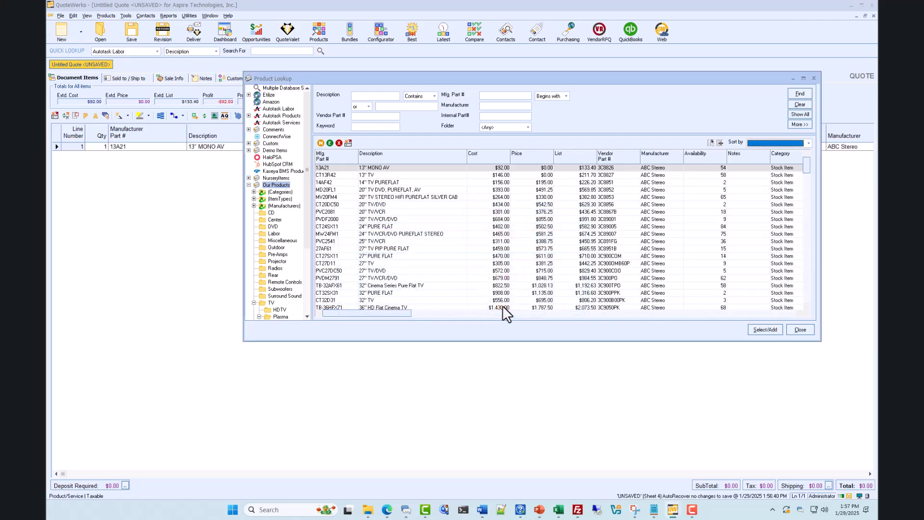
{"action": "left_click", "coordinate": [814, 78]}
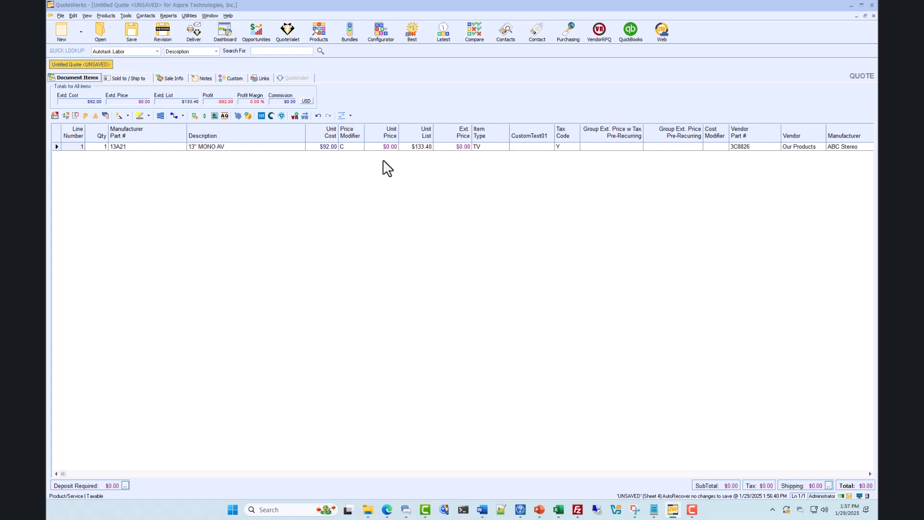
- Set the quote's Sold to customer profile to Education and return to the document items to see the 13A21 line
{"action": "left_click", "coordinate": [142, 79]}
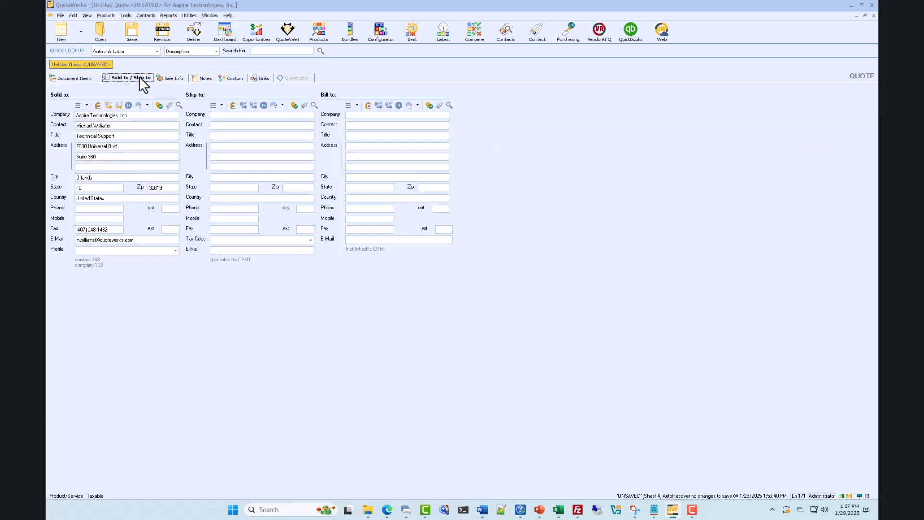
{"action": "left_click", "coordinate": [176, 251]}
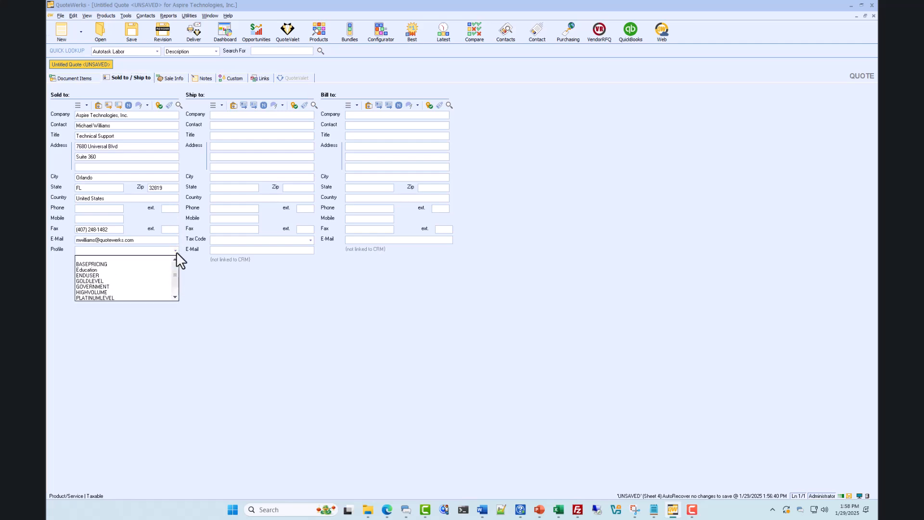
{"action": "left_click", "coordinate": [159, 270]}
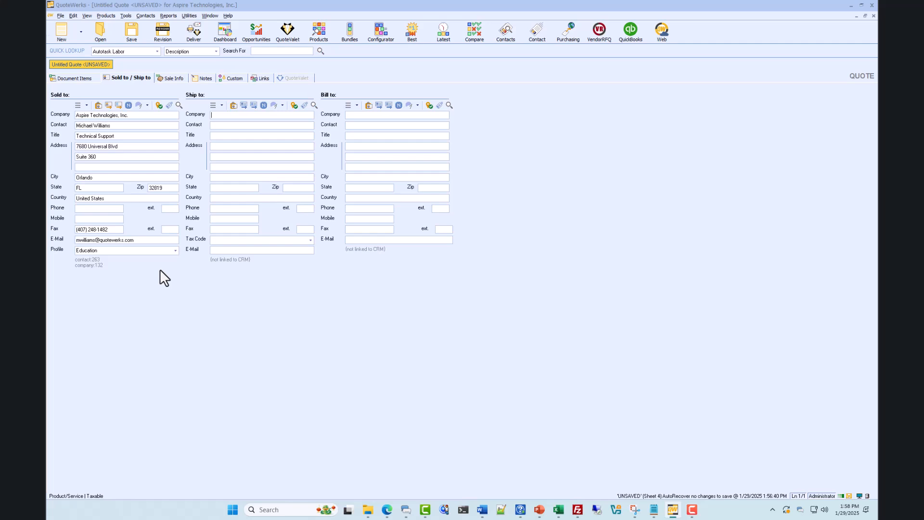
{"action": "left_click", "coordinate": [80, 77]}
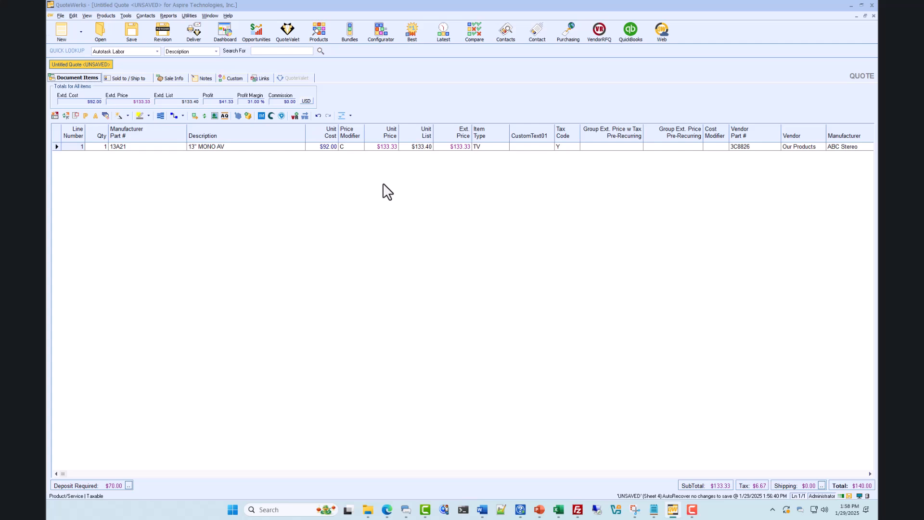
- Open product 13A21 from Our Products for editing and set its item pricing method to Based on Customer/Product Profile
{"action": "left_click", "coordinate": [320, 32]}
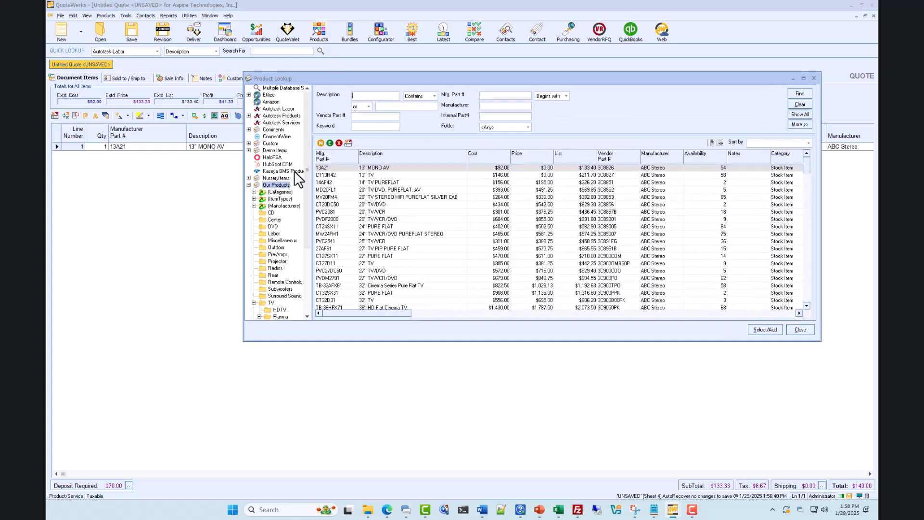
{"action": "left_click", "coordinate": [330, 167]}
{"action": "left_click", "coordinate": [331, 144]}
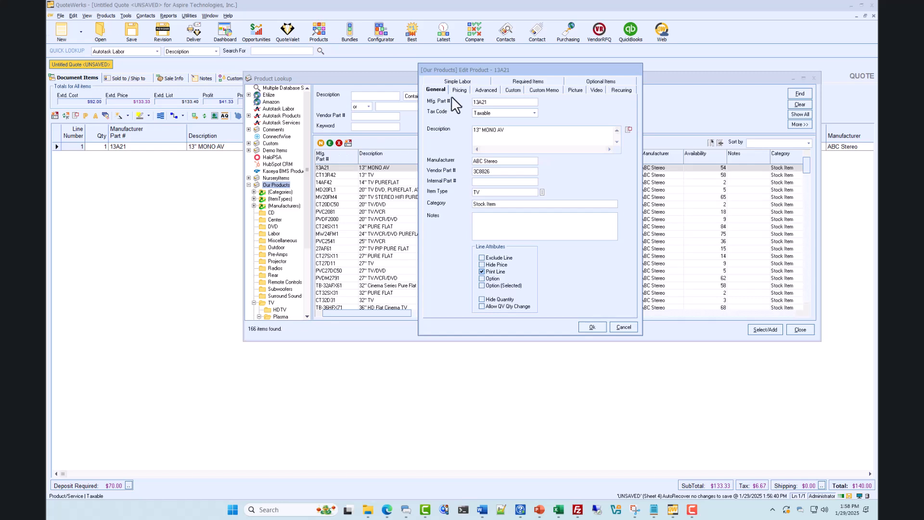
{"action": "left_click", "coordinate": [459, 90]}
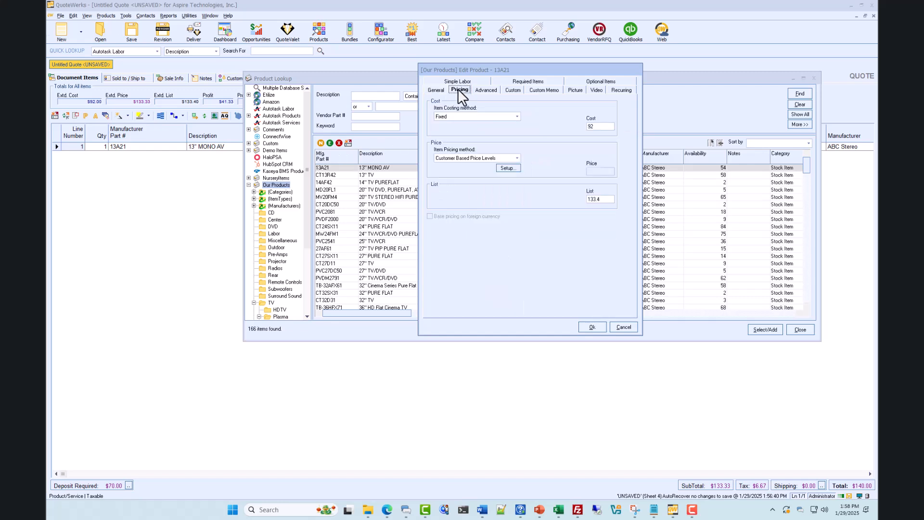
{"action": "left_click", "coordinate": [516, 157]}
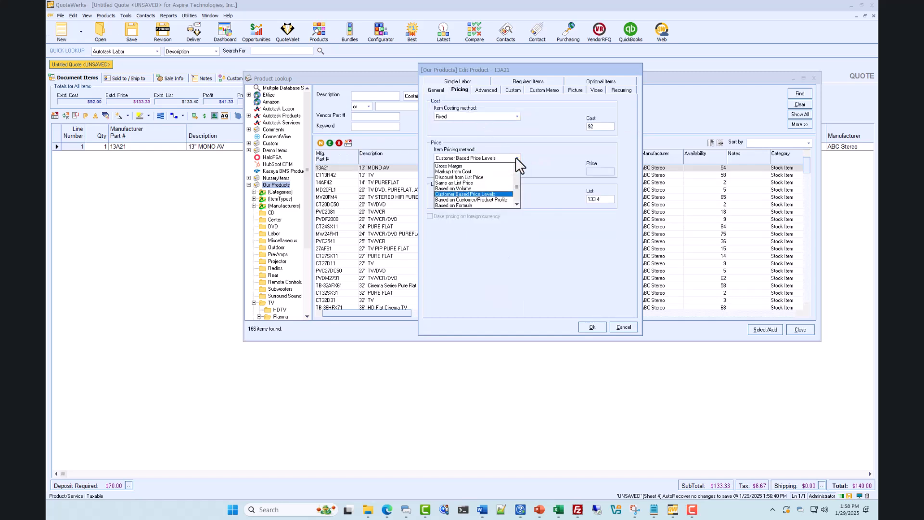
{"action": "left_click", "coordinate": [503, 199]}
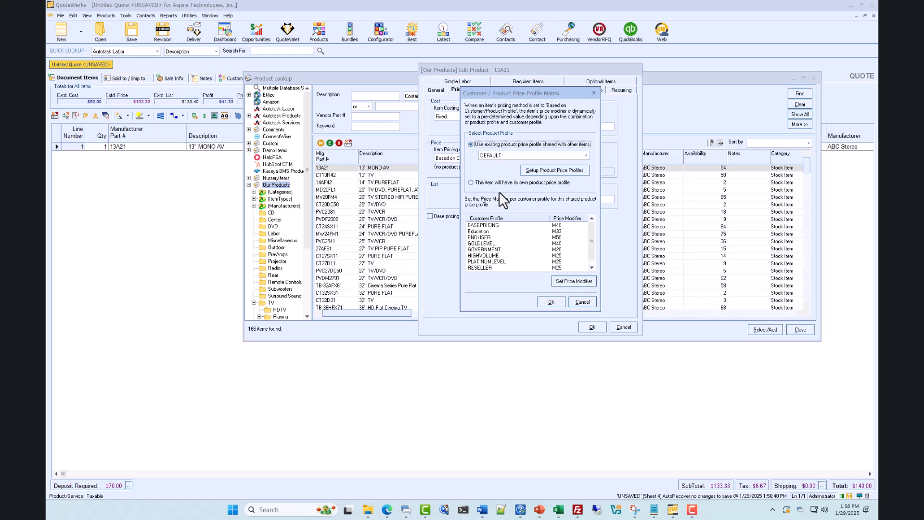
- Check the shared product price profiles and the Education price modifier under DEFAULT, leaving the modifier unchanged
{"action": "left_click", "coordinate": [585, 156]}
{"action": "left_click", "coordinate": [583, 157]}
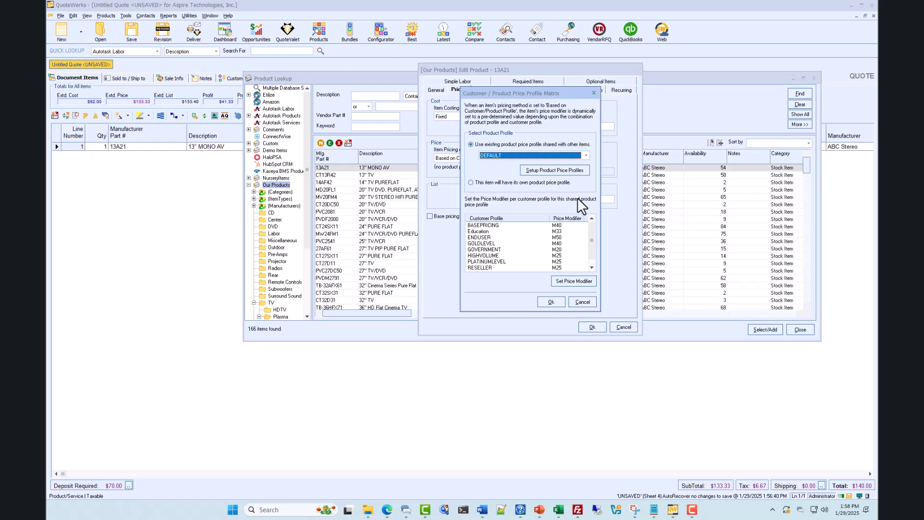
{"action": "left_click", "coordinate": [560, 232]}
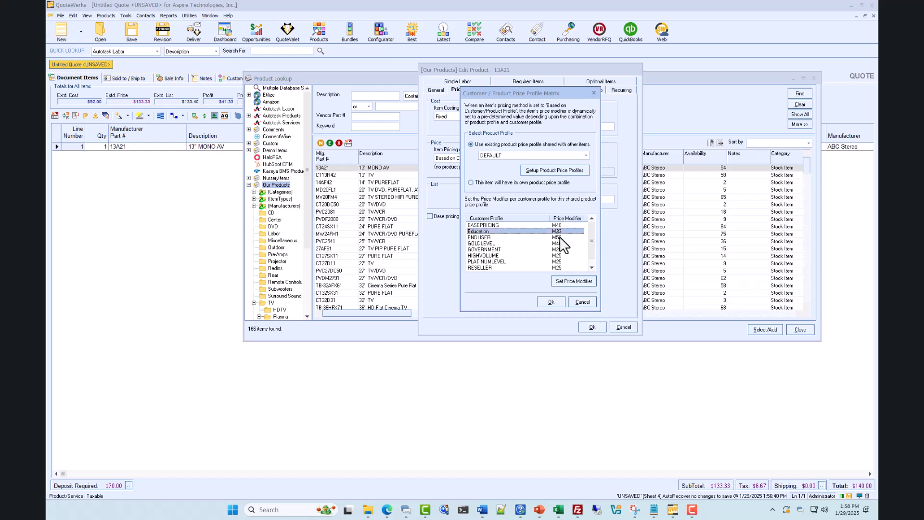
{"action": "left_click", "coordinate": [573, 281]}
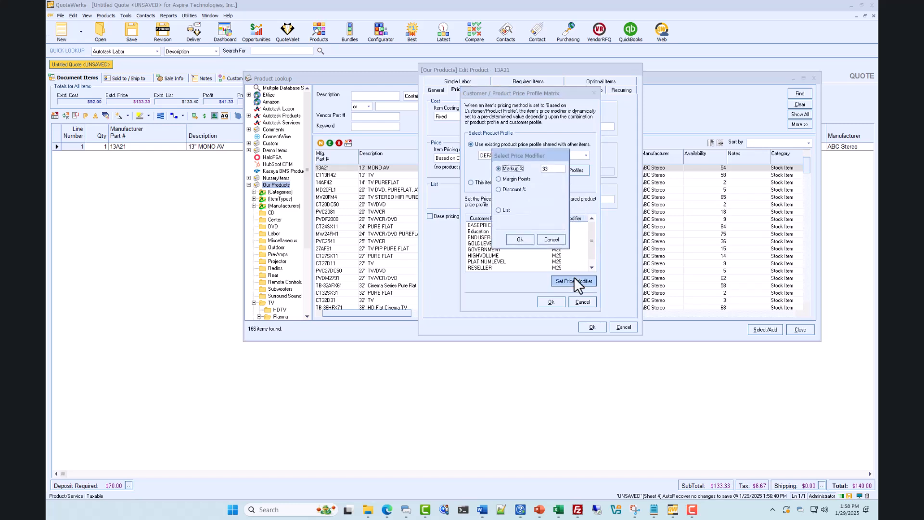
{"action": "left_click", "coordinate": [550, 242]}
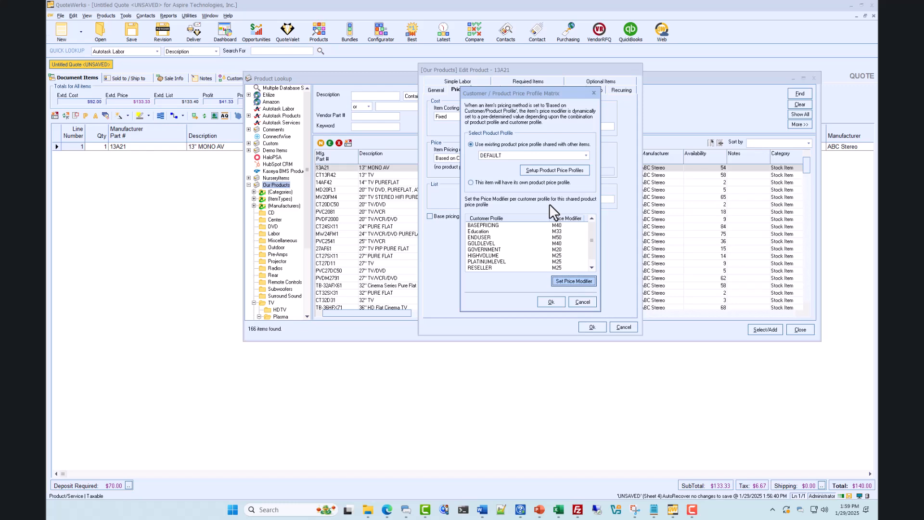
- Give product 13A21 its own product price profile and view the Education price modifier options without setting one
{"action": "left_click", "coordinate": [471, 183]}
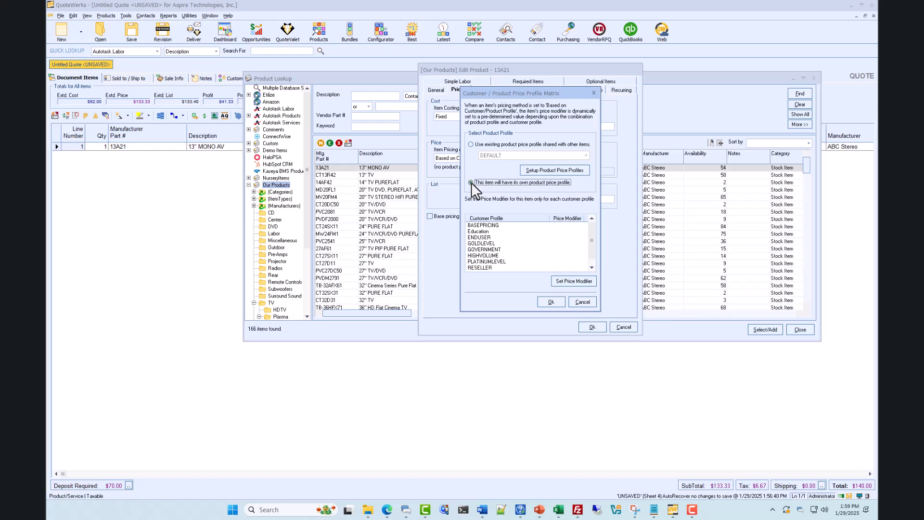
{"action": "left_click", "coordinate": [487, 231]}
{"action": "left_click", "coordinate": [570, 281]}
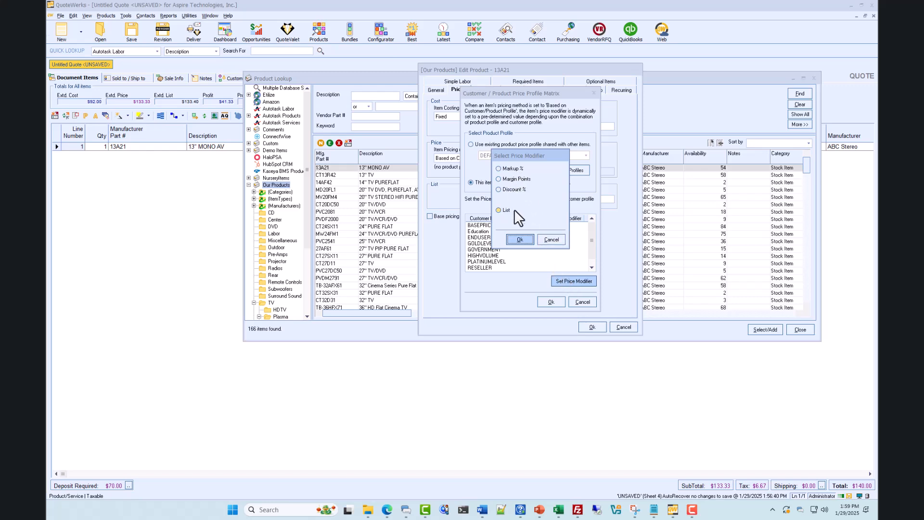
{"action": "left_click", "coordinate": [549, 238]}
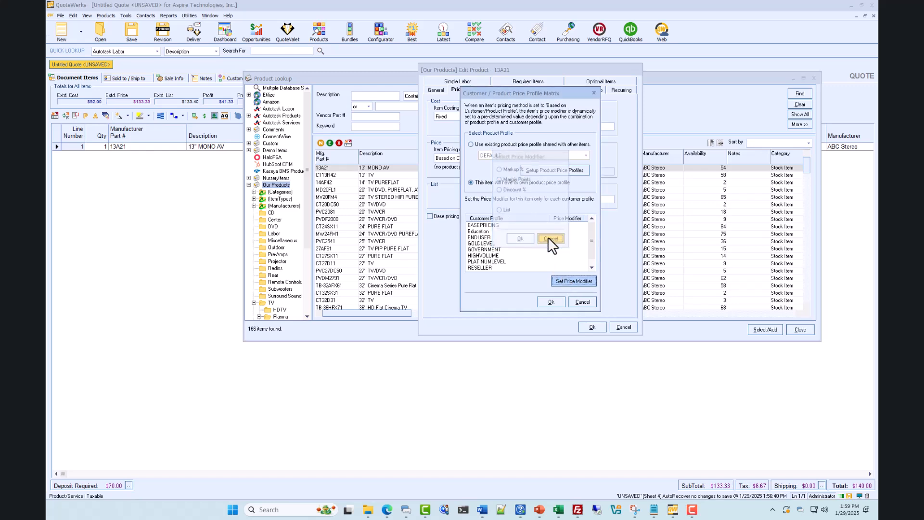